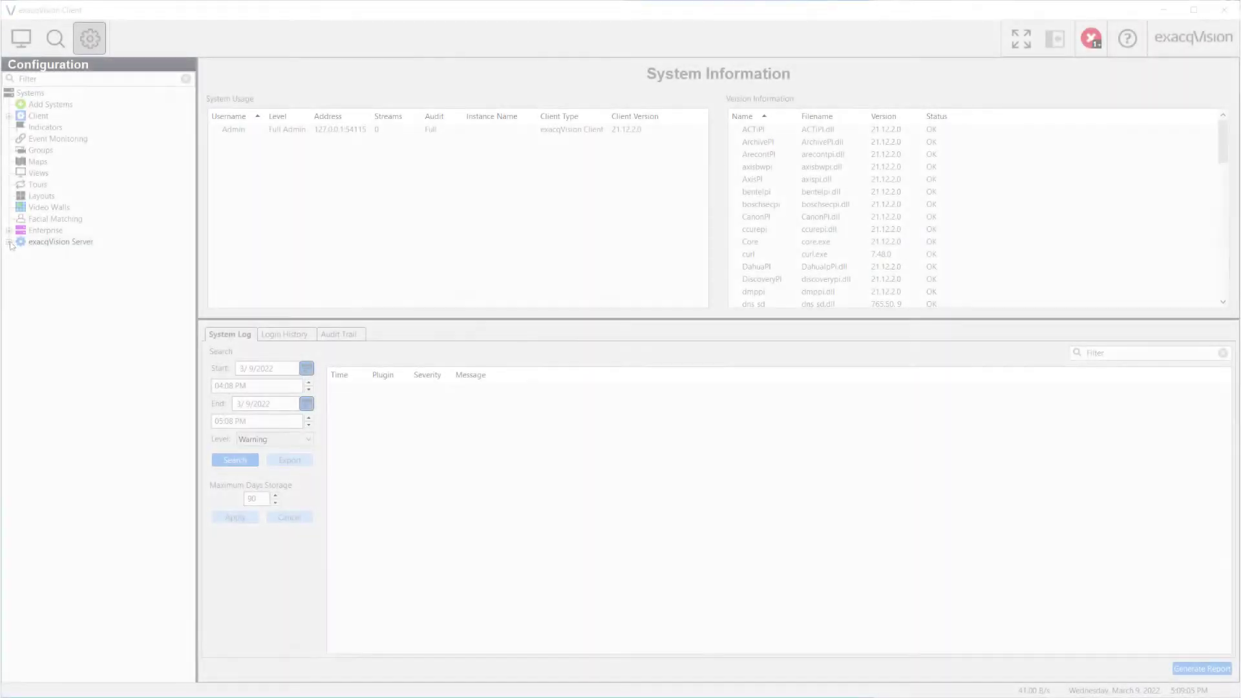
Step: Expand exacqVision Server > Configure System > Add IP Cameras and view its Trigger Inputs and Alarm Outputs pages
click(9, 243)
click(21, 253)
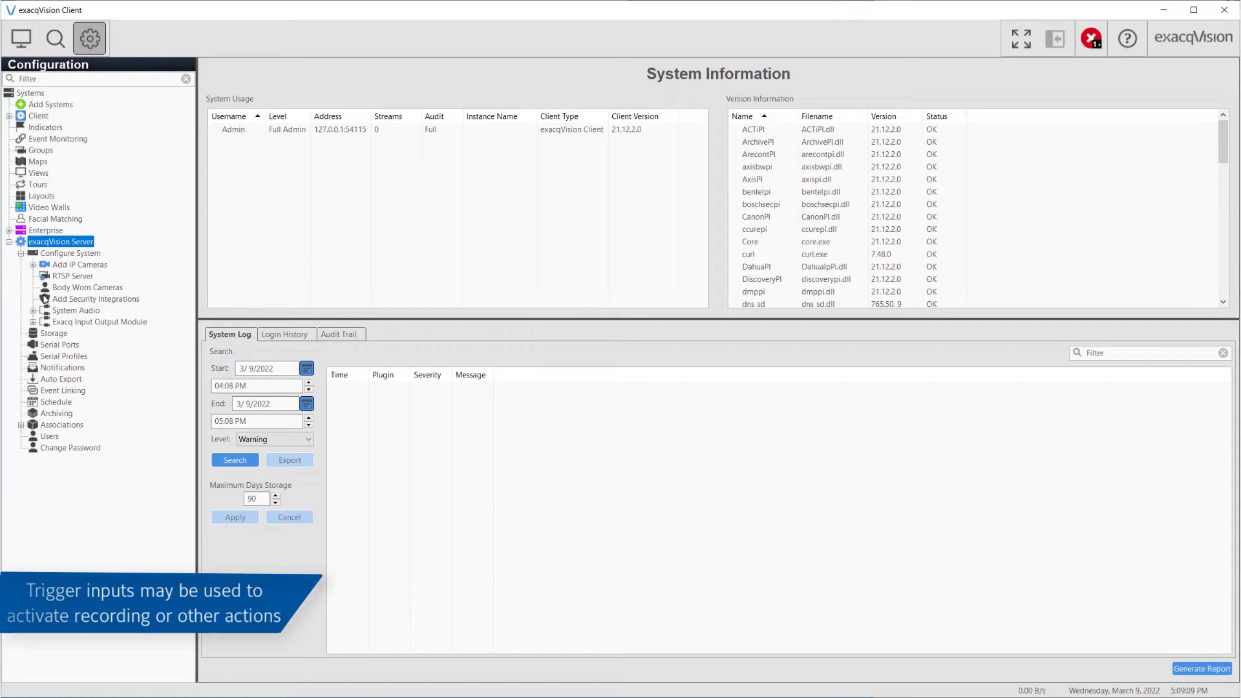
click(33, 265)
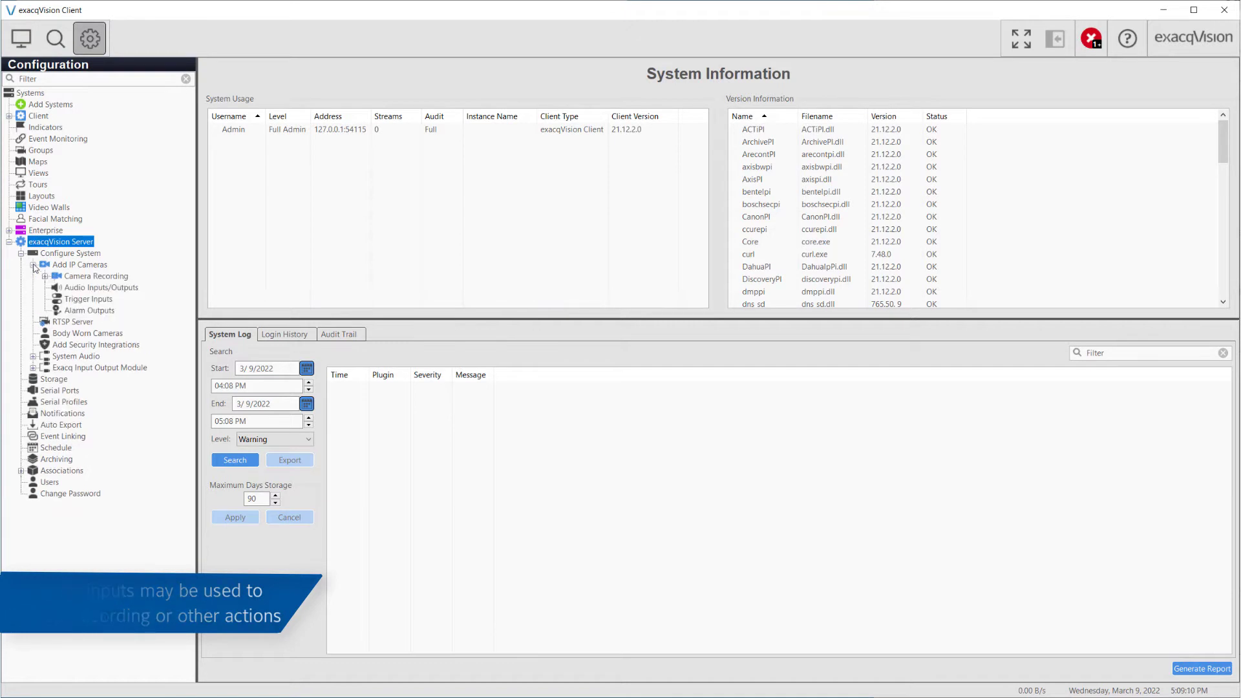
click(86, 300)
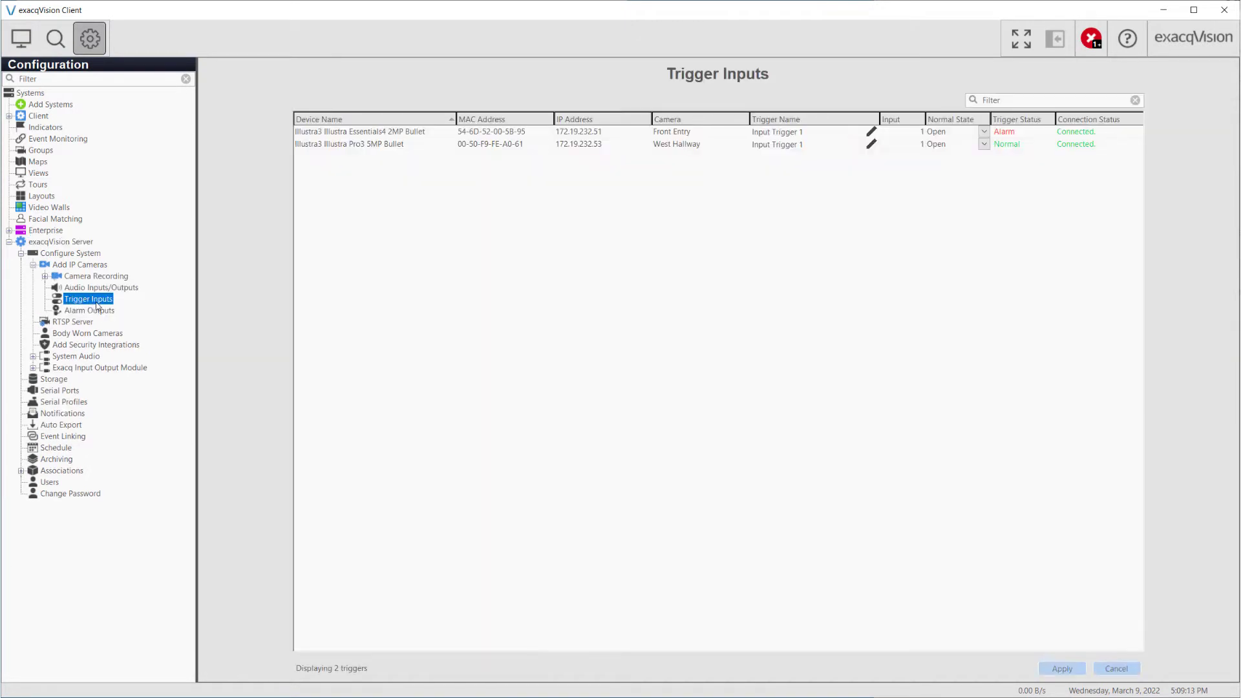
click(101, 312)
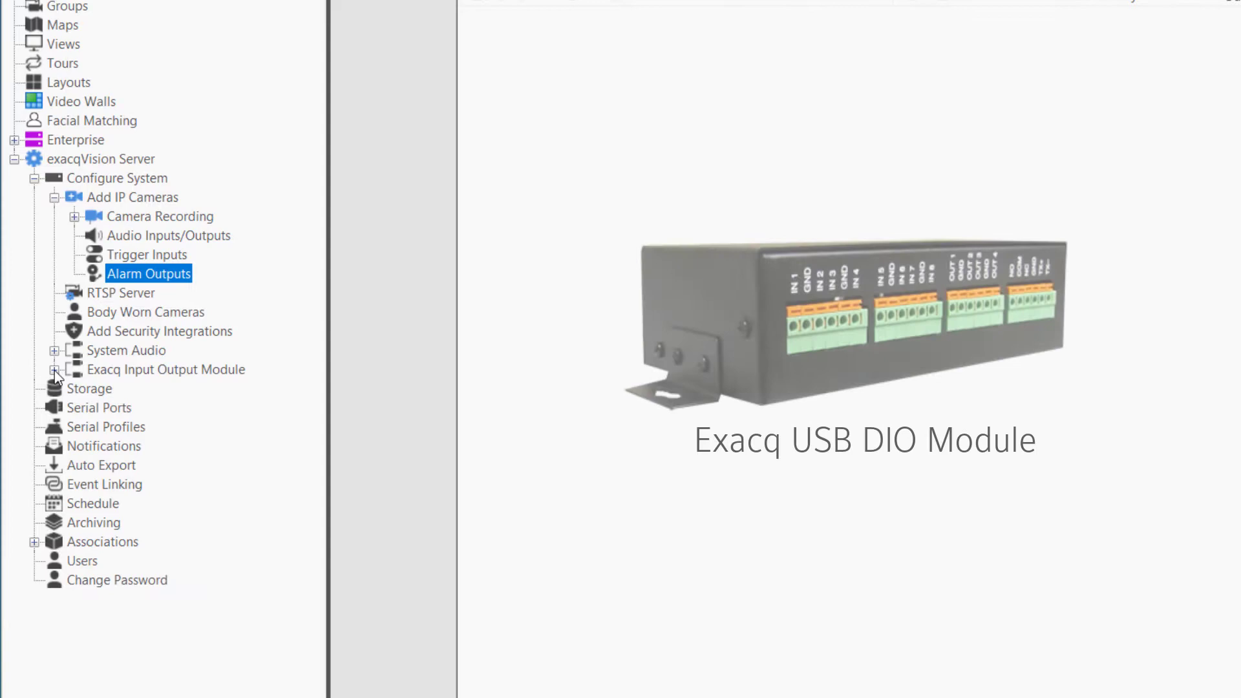
Step: Expand Exacq Input Output Module to view its Alarm Outputs, then return to the IP camera Trigger Inputs page
click(54, 370)
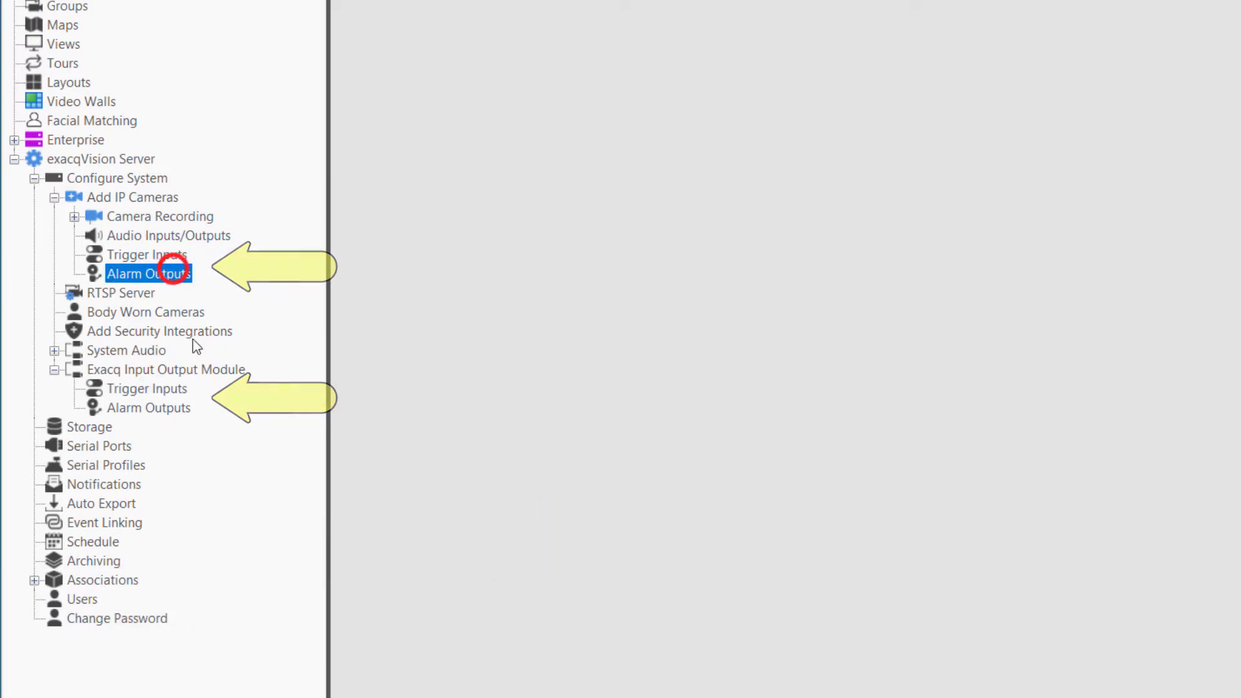
click(174, 408)
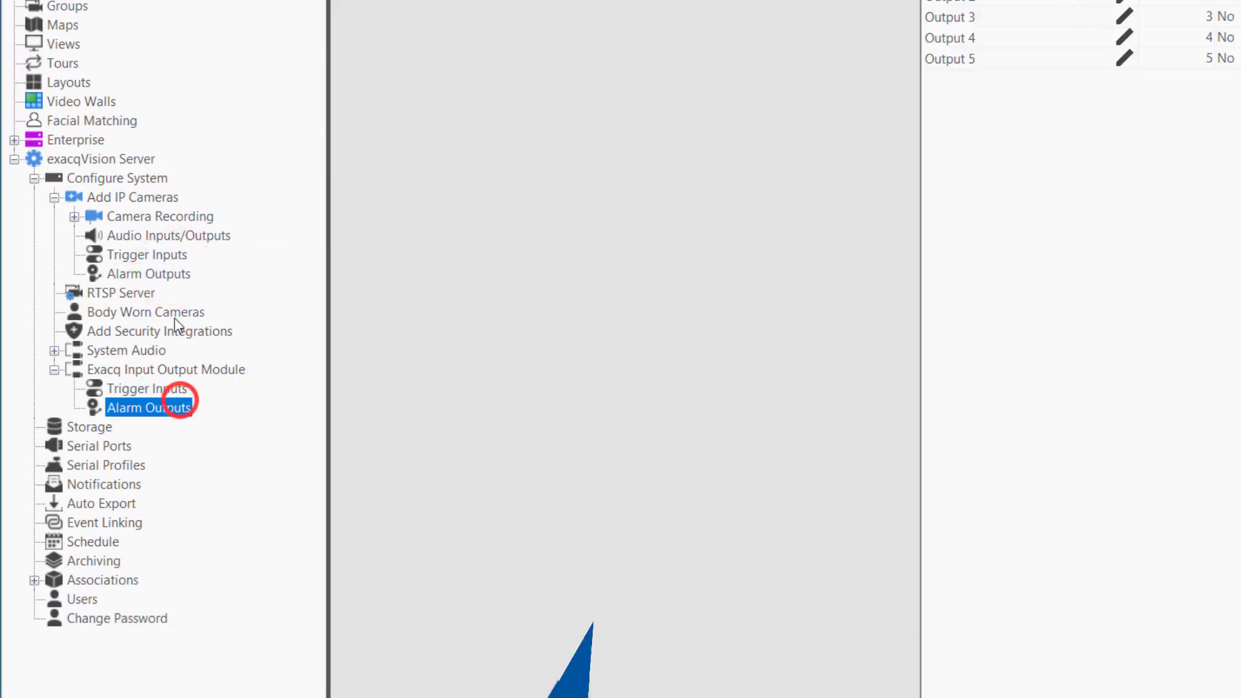
click(177, 198)
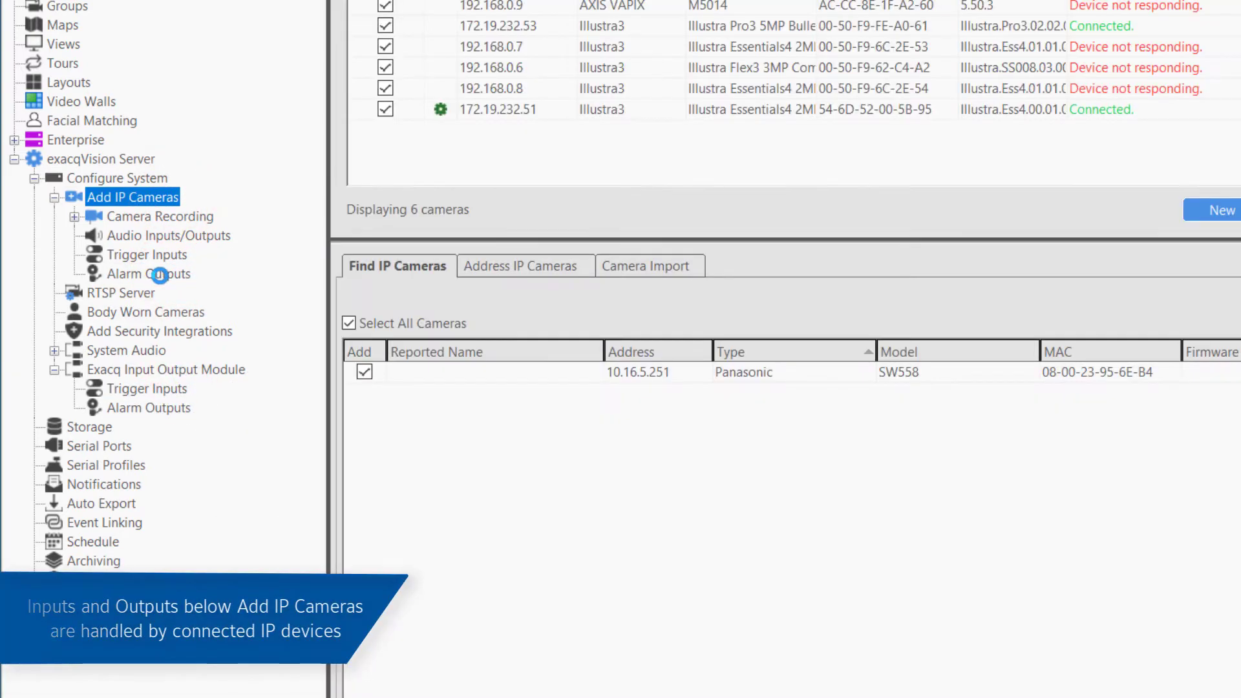
click(160, 275)
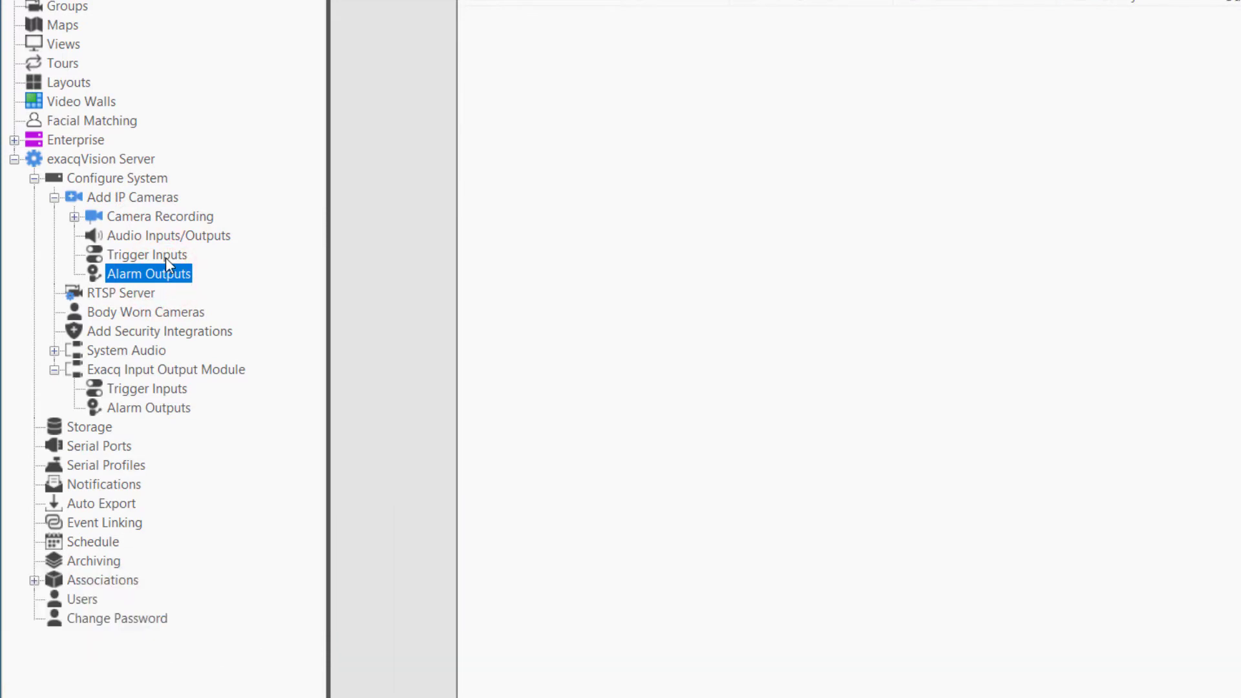
click(166, 257)
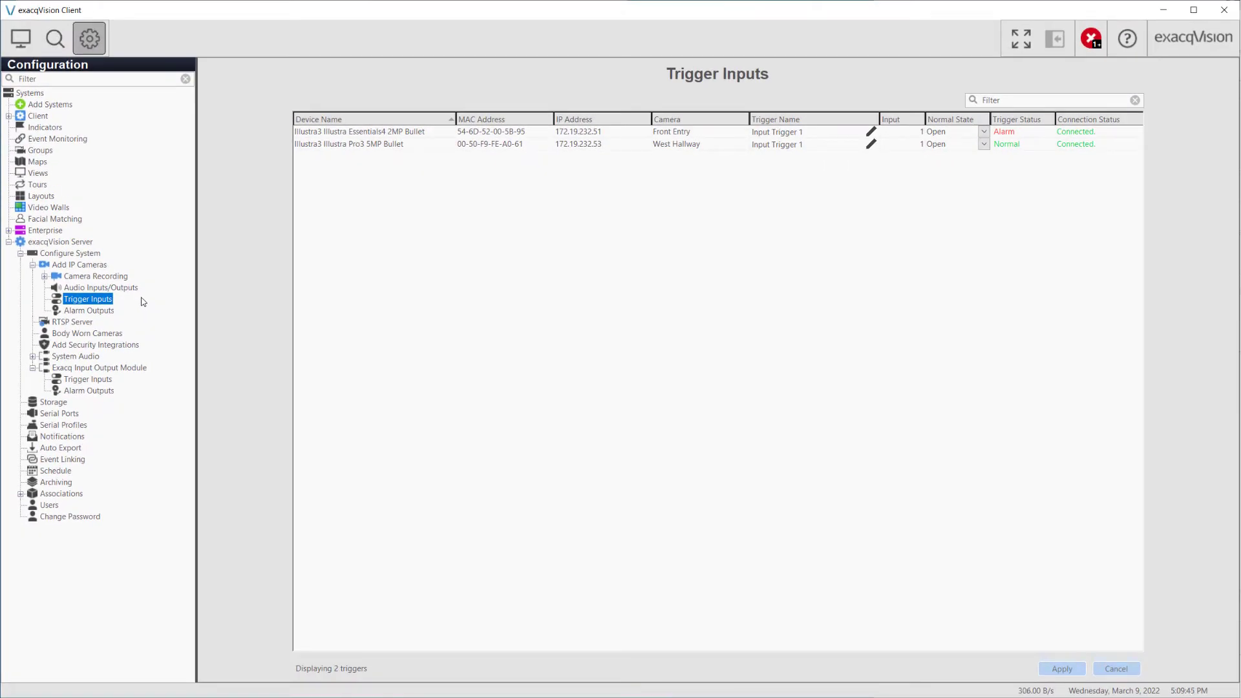
Step: Show the I/O module's eight trigger inputs, briefly comparing them with the IP camera trigger inputs
click(108, 382)
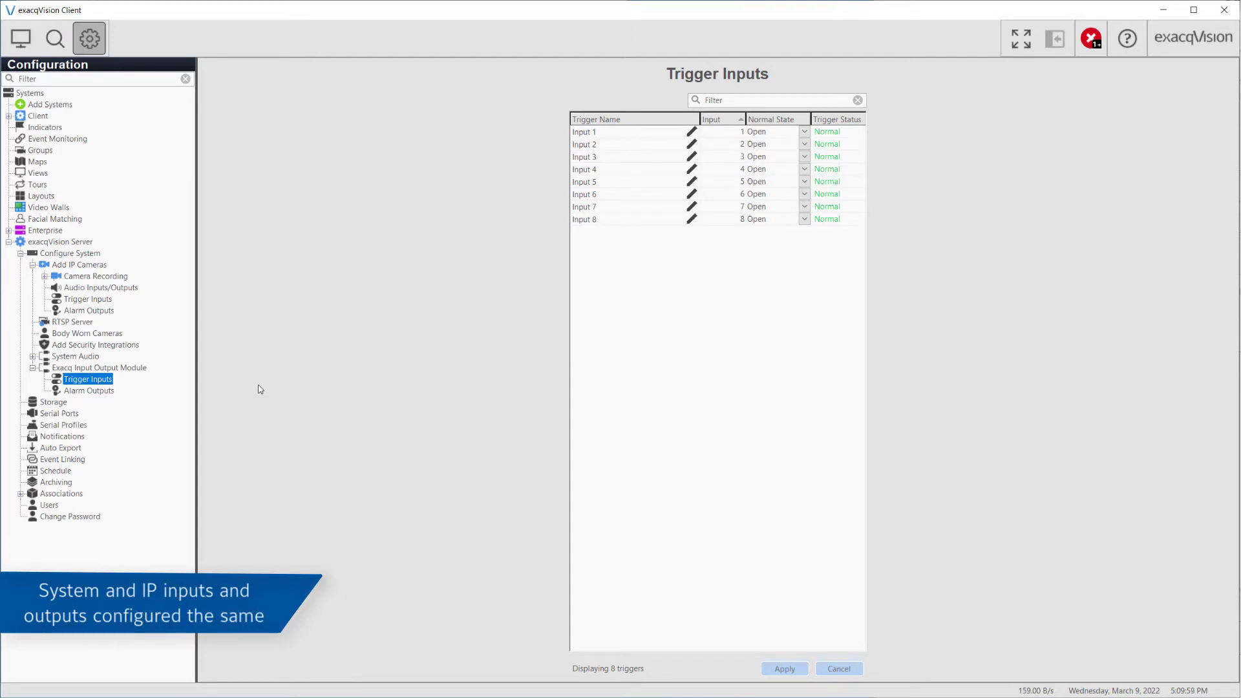
click(97, 299)
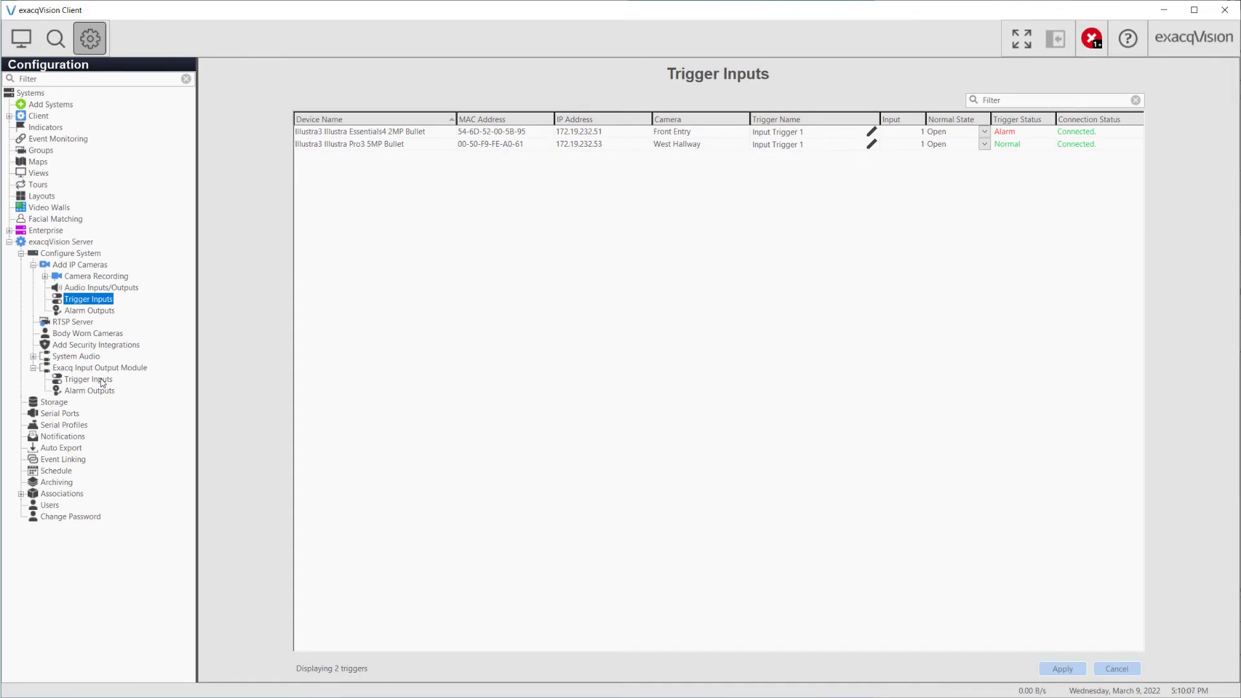
click(100, 379)
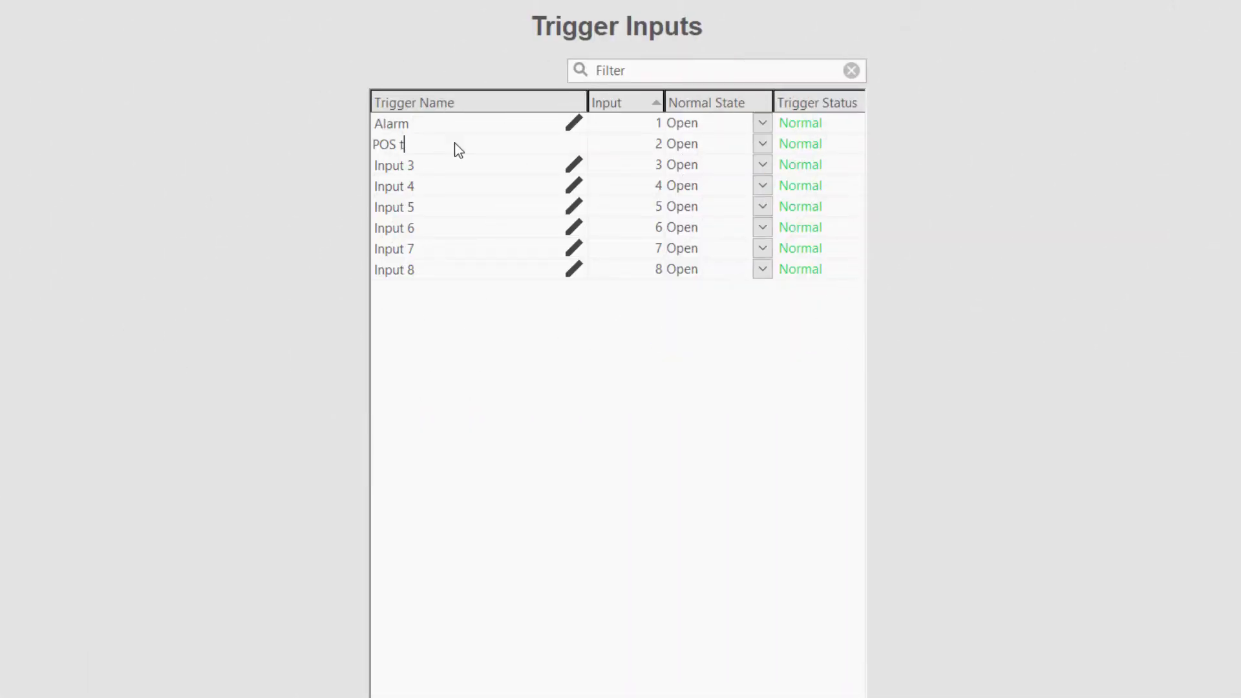
Step: Name input 2 'POS trigger' and input 3 'Alert button', correcting the 'Alart' typo
text(rigger)
key(Return)
click(457, 163)
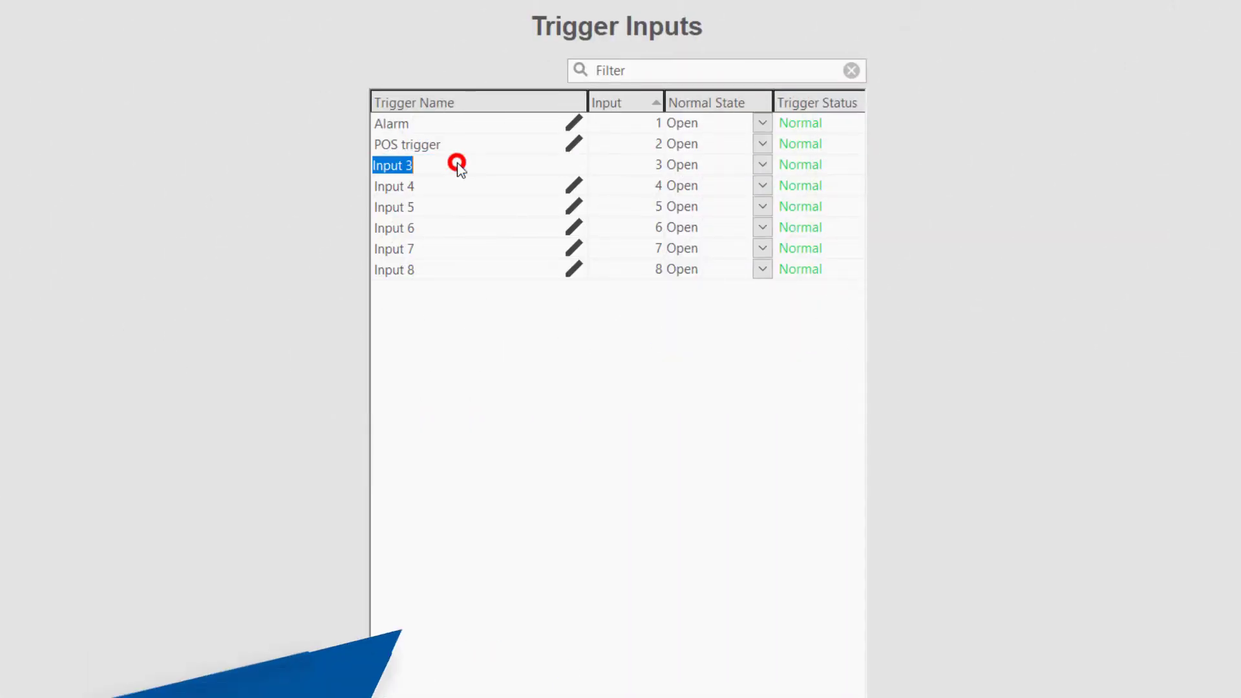
text(Alart )
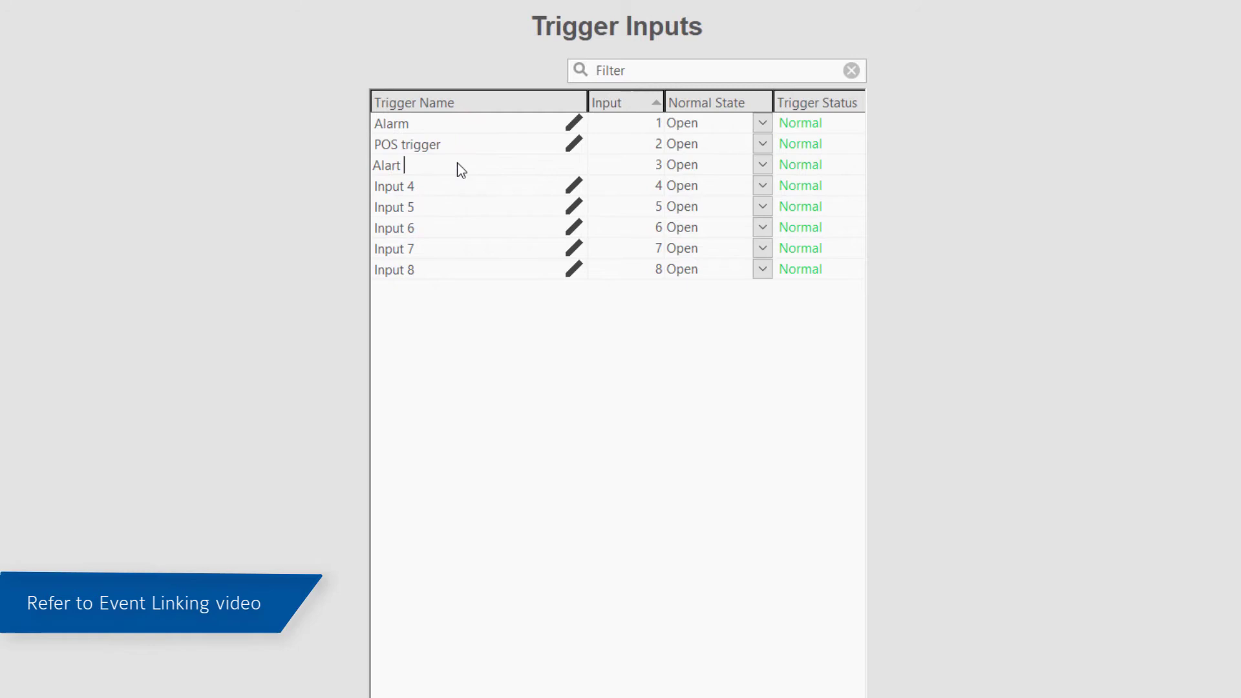
text(button)
key(BackSpace)
key(BackSpace)
key(BackSpace)
key(BackSpace)
key(BackSpace)
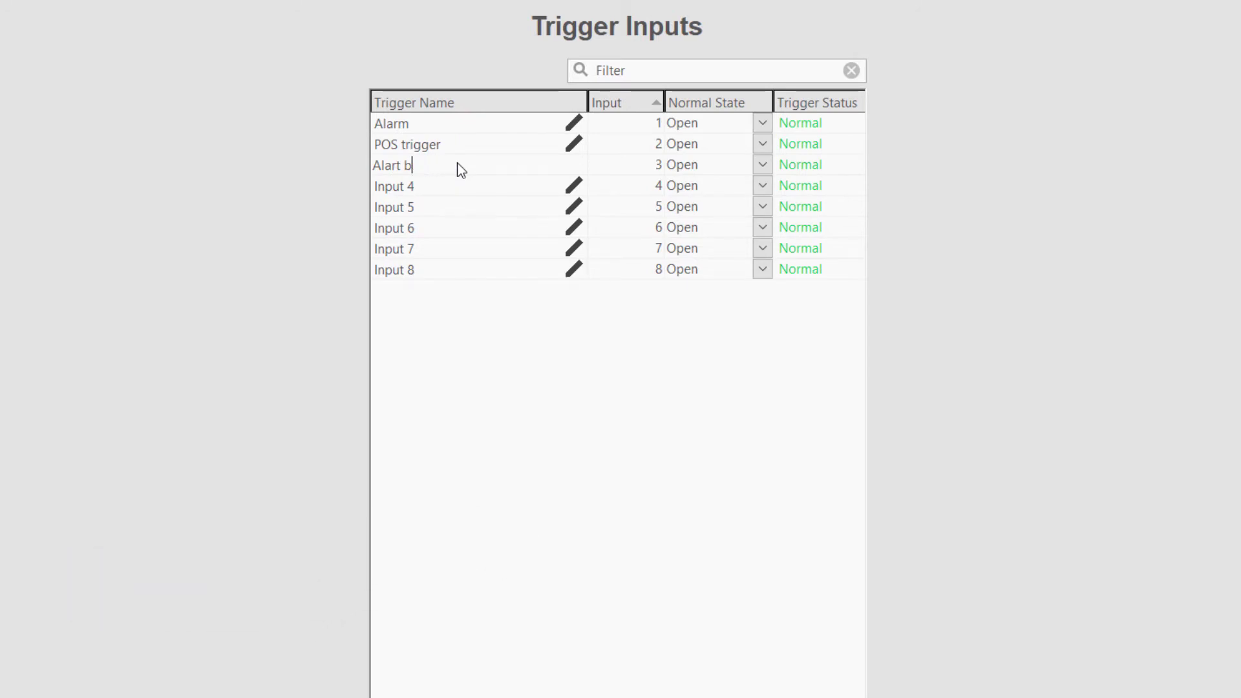
key(BackSpace)
text(ert button)
key(Return)
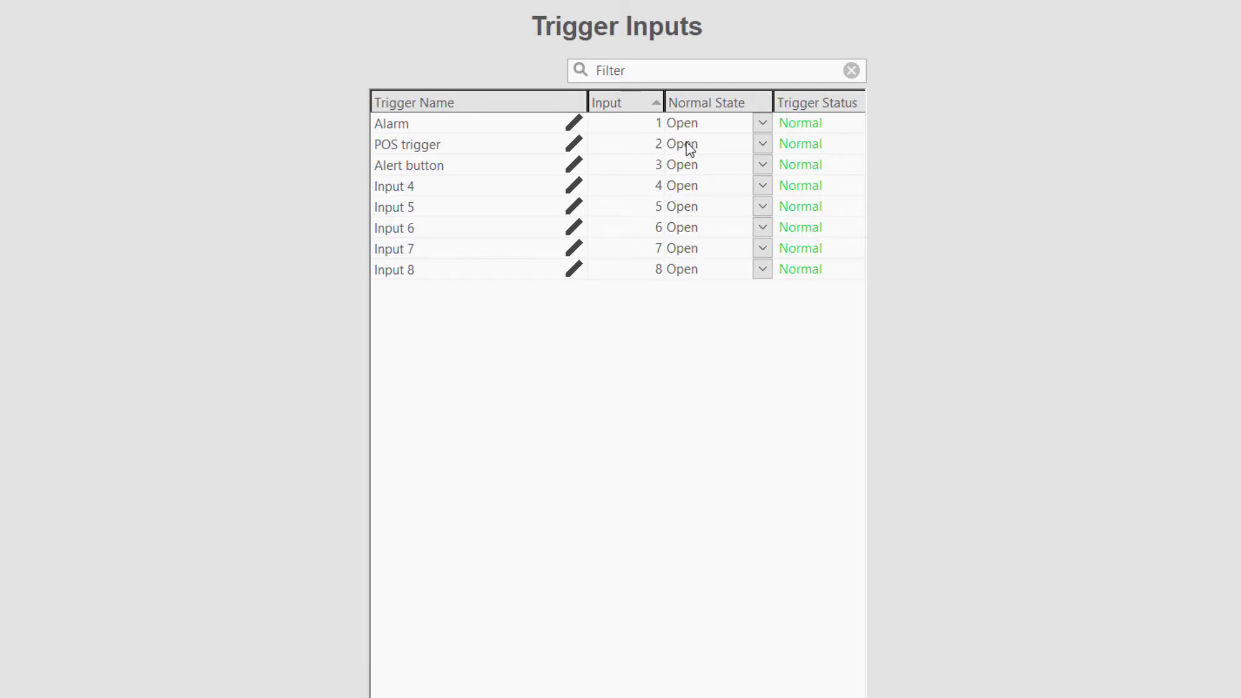
click(760, 124)
click(731, 163)
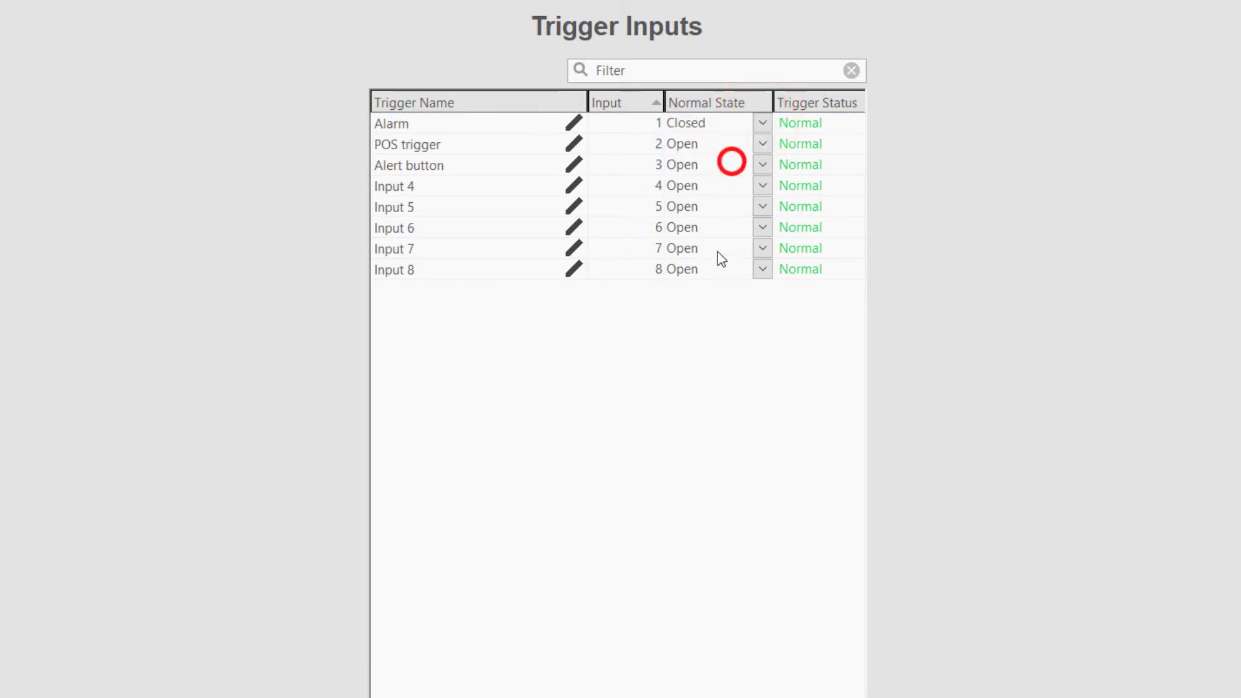
click(689, 356)
click(756, 126)
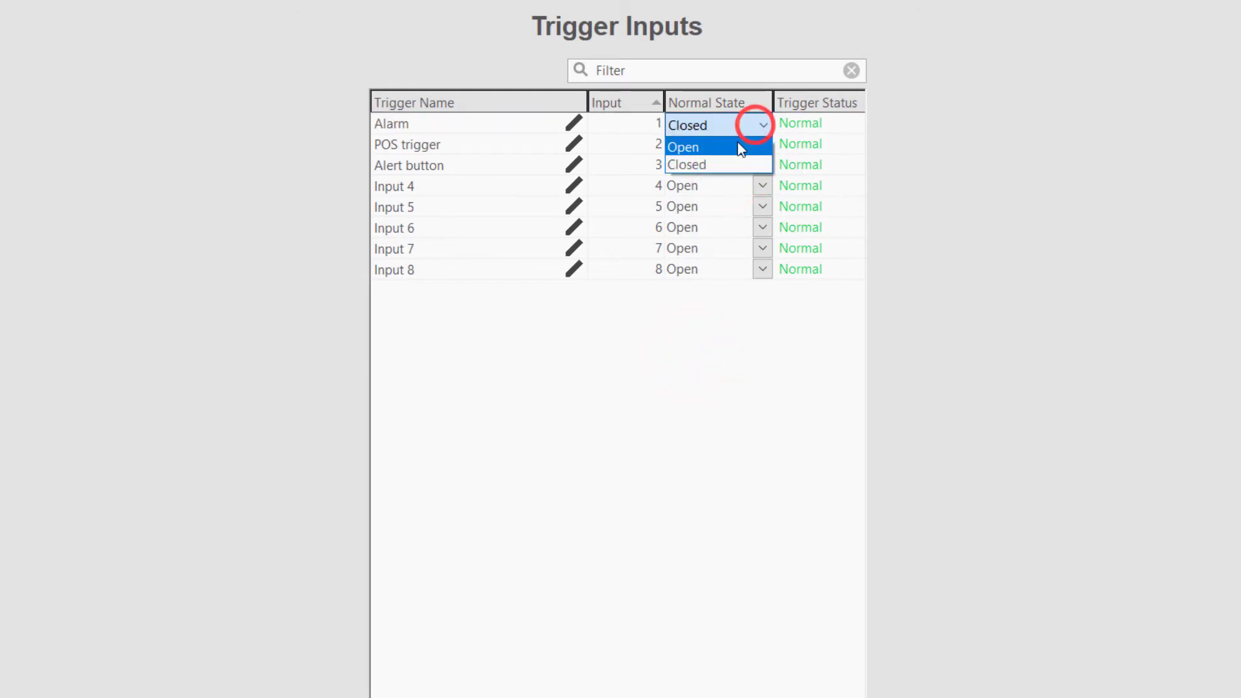
click(741, 148)
click(669, 315)
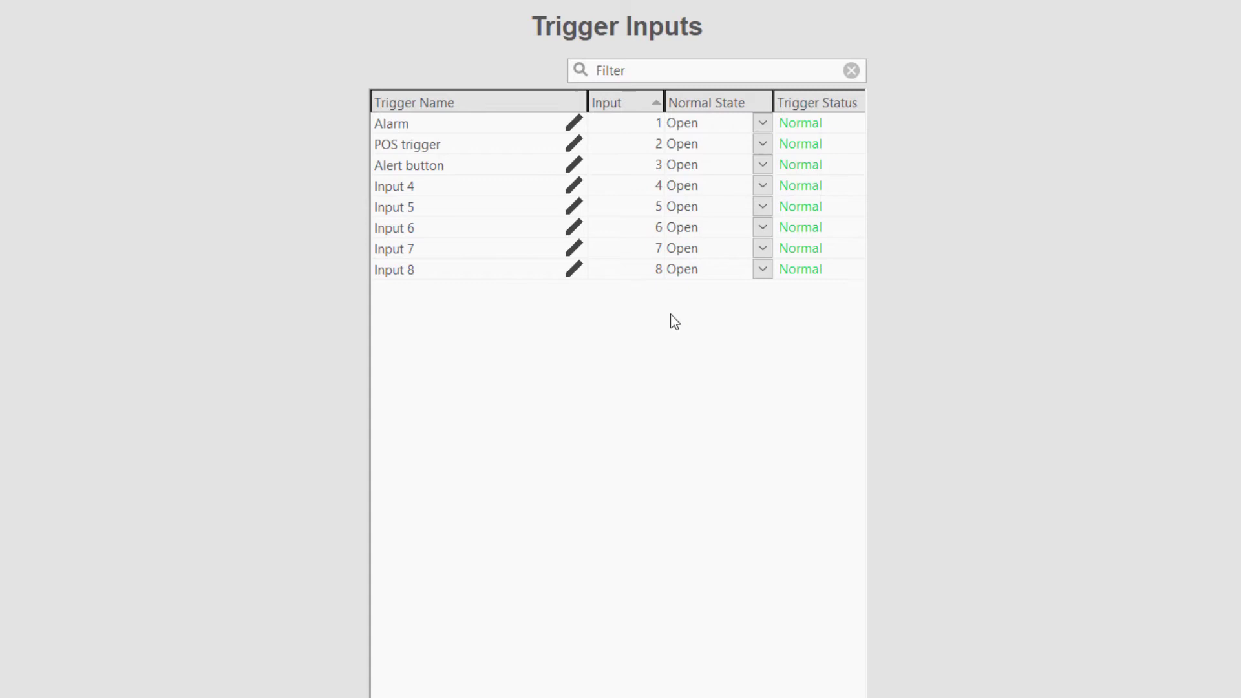
click(756, 165)
click(746, 206)
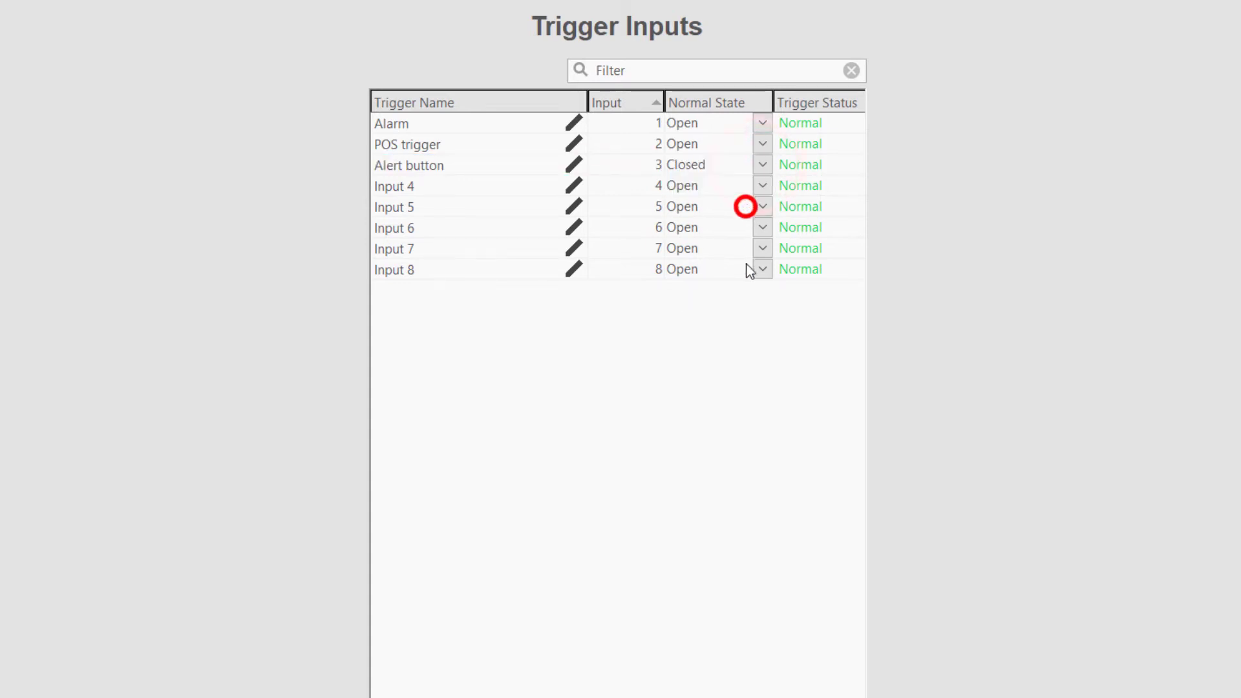
click(732, 320)
click(761, 167)
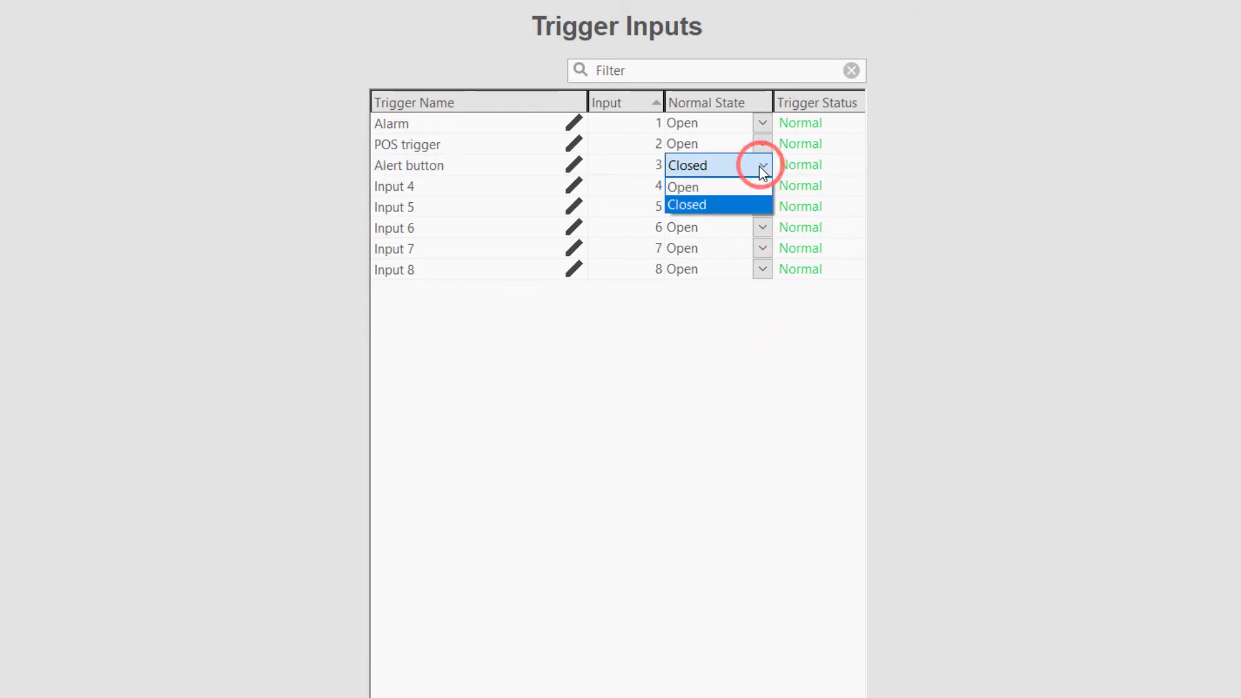
click(750, 187)
click(681, 330)
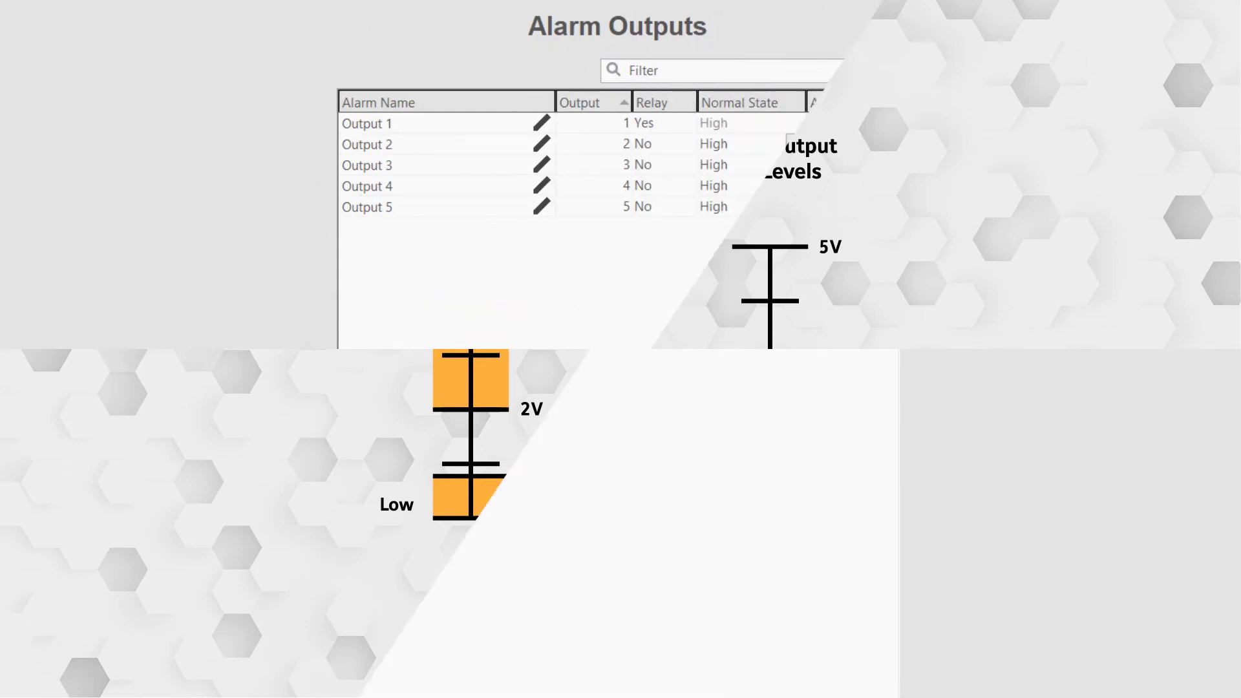
Step: Rename alarm Output 1 to 'Strobe Light'
click(533, 123)
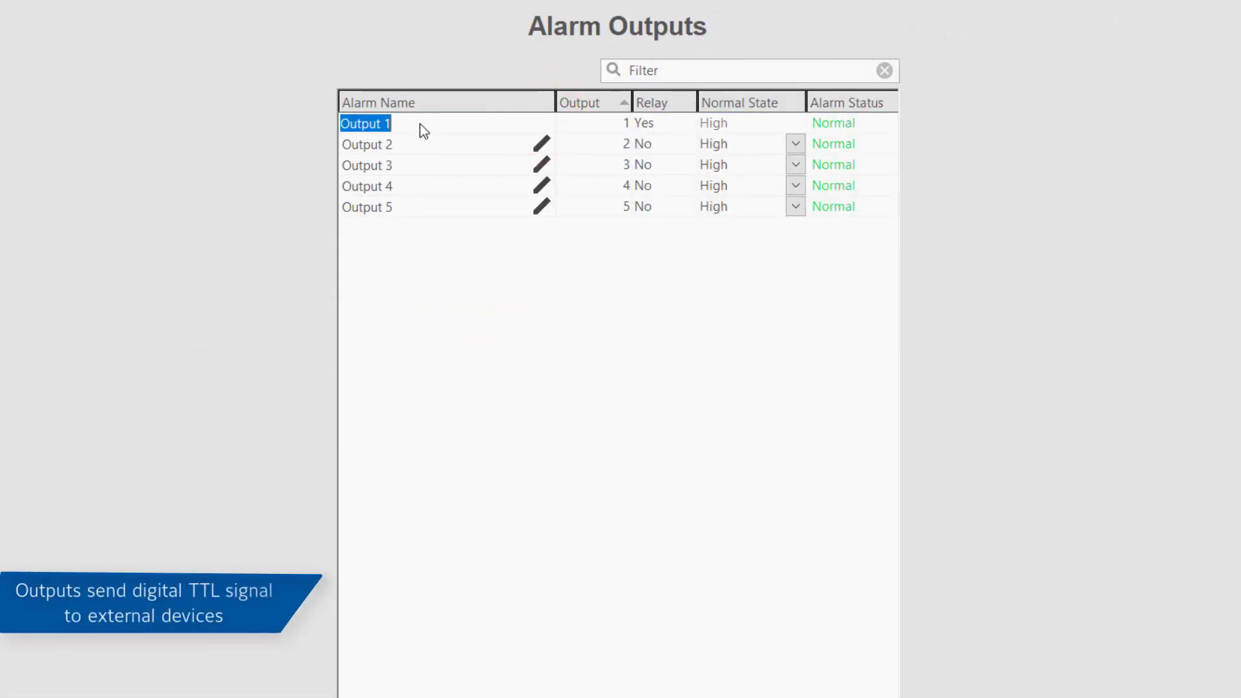
text(Strobe Light)
key(Return)
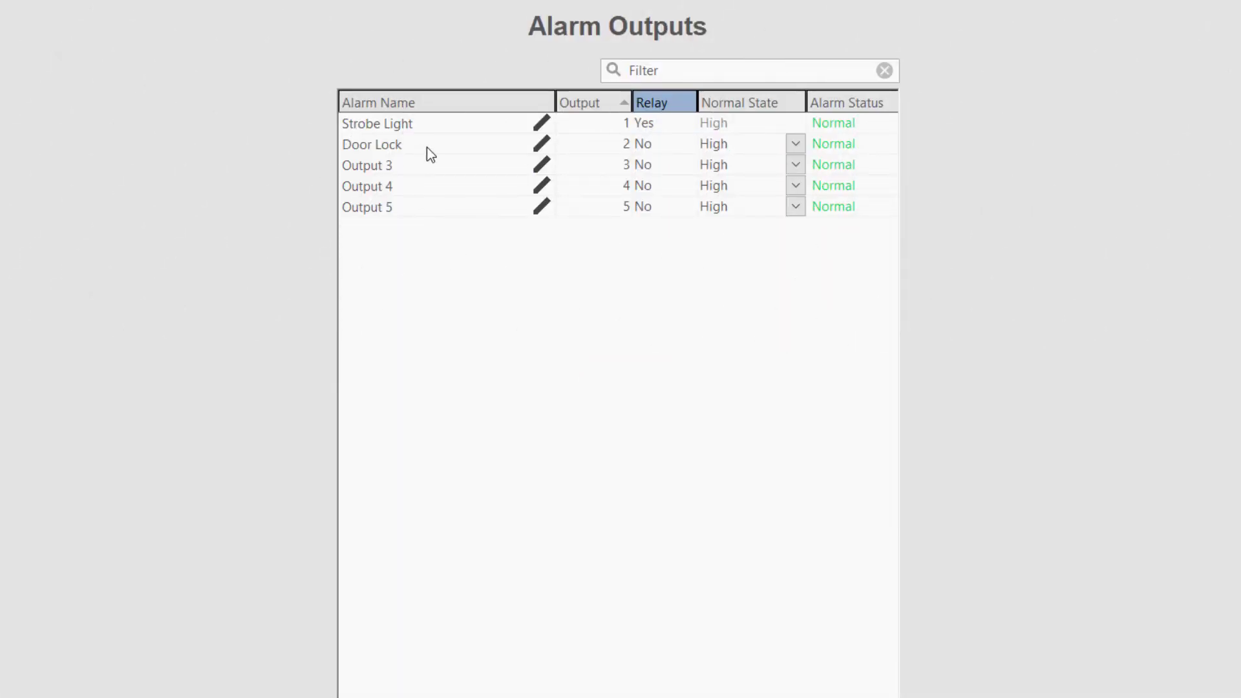
Step: Set the normal state of Door Lock and Output 4 to Low, leaving the other outputs High
click(797, 145)
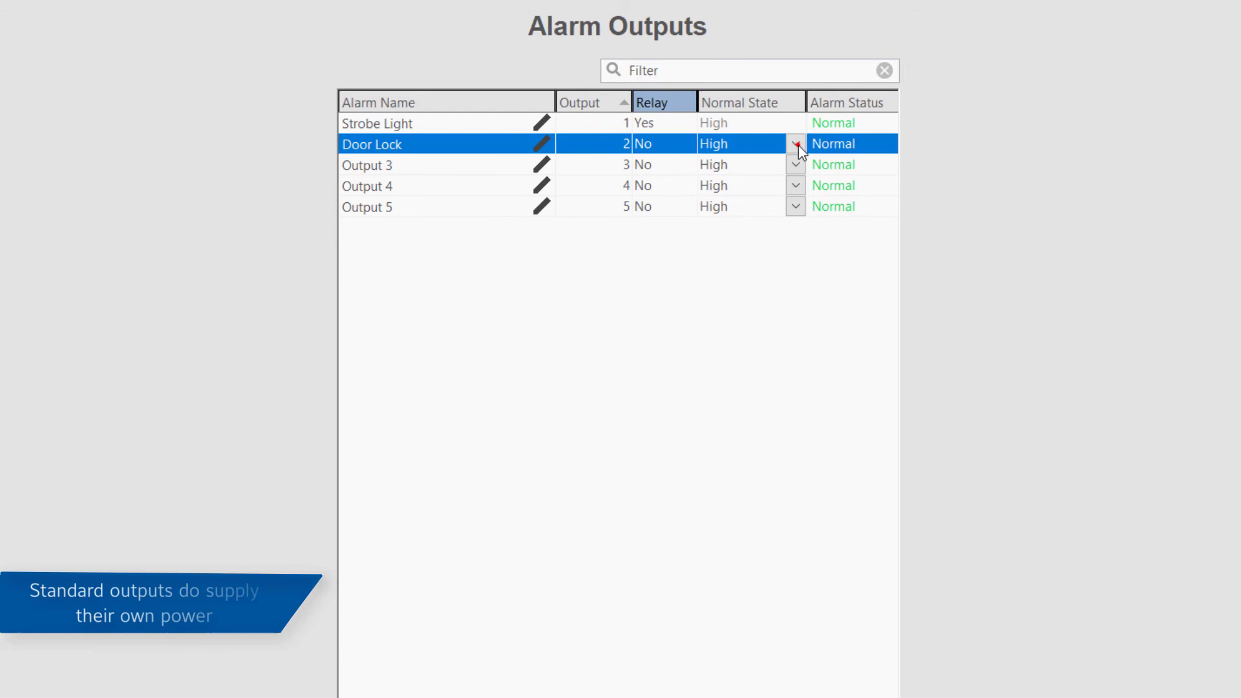
click(786, 258)
click(786, 258)
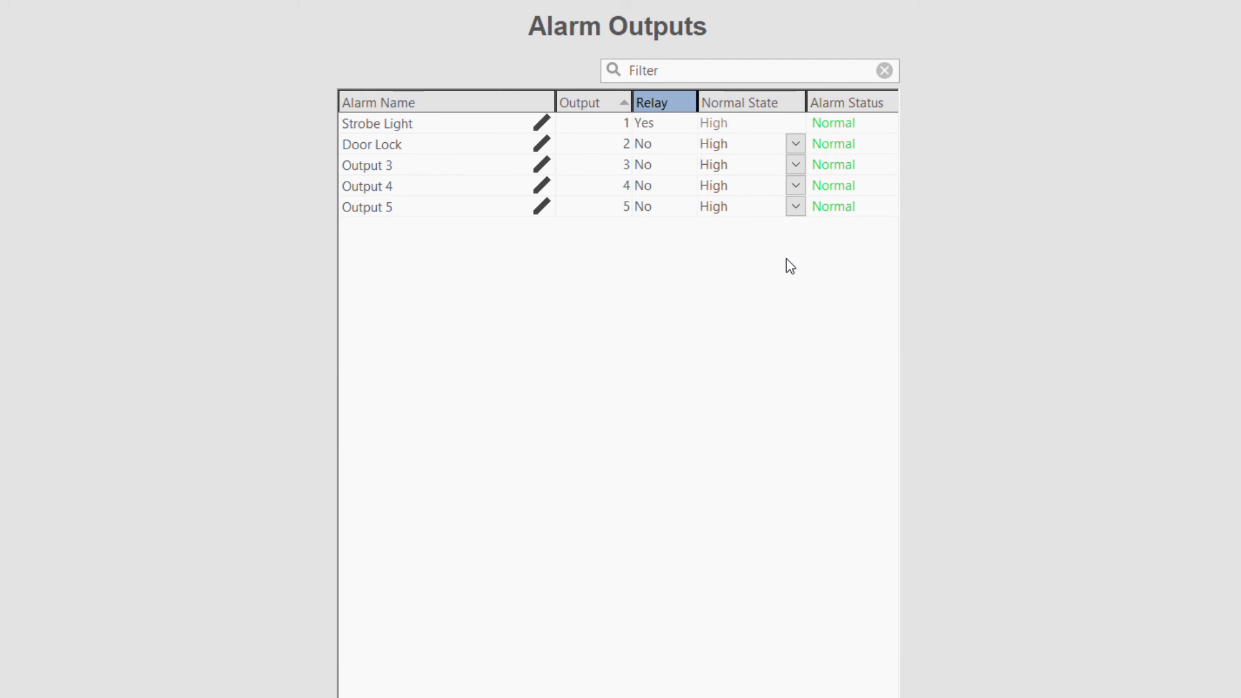
click(795, 186)
click(785, 223)
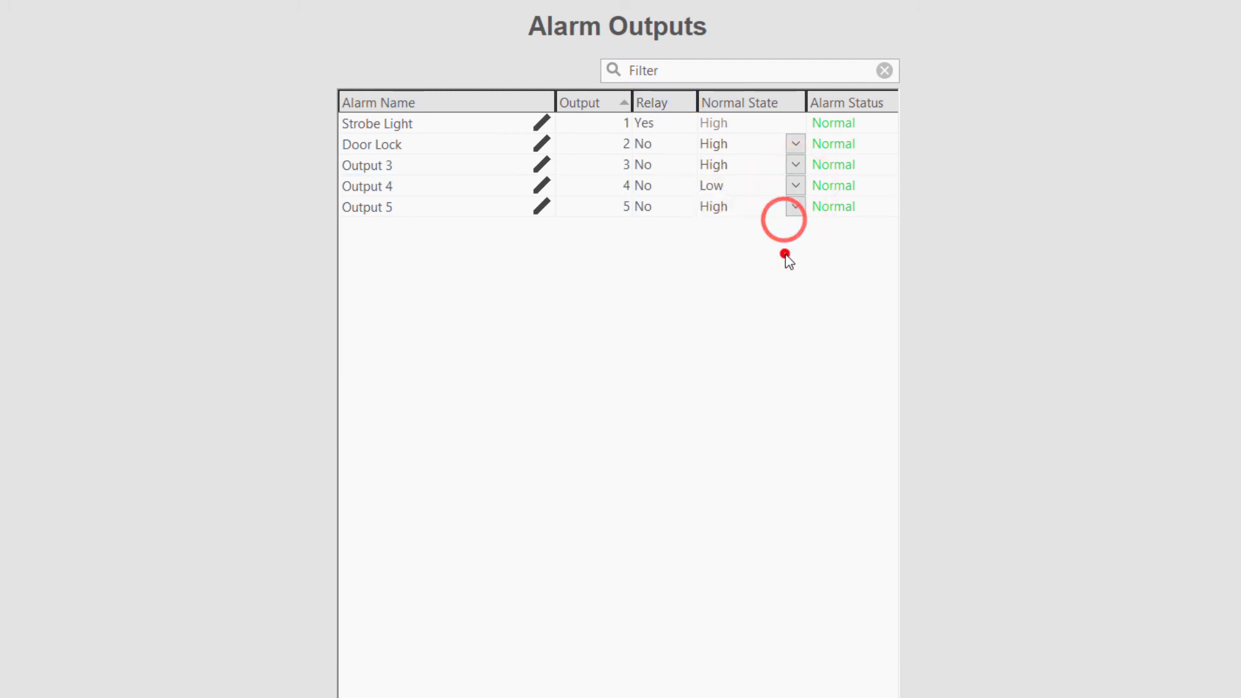
click(796, 145)
click(786, 181)
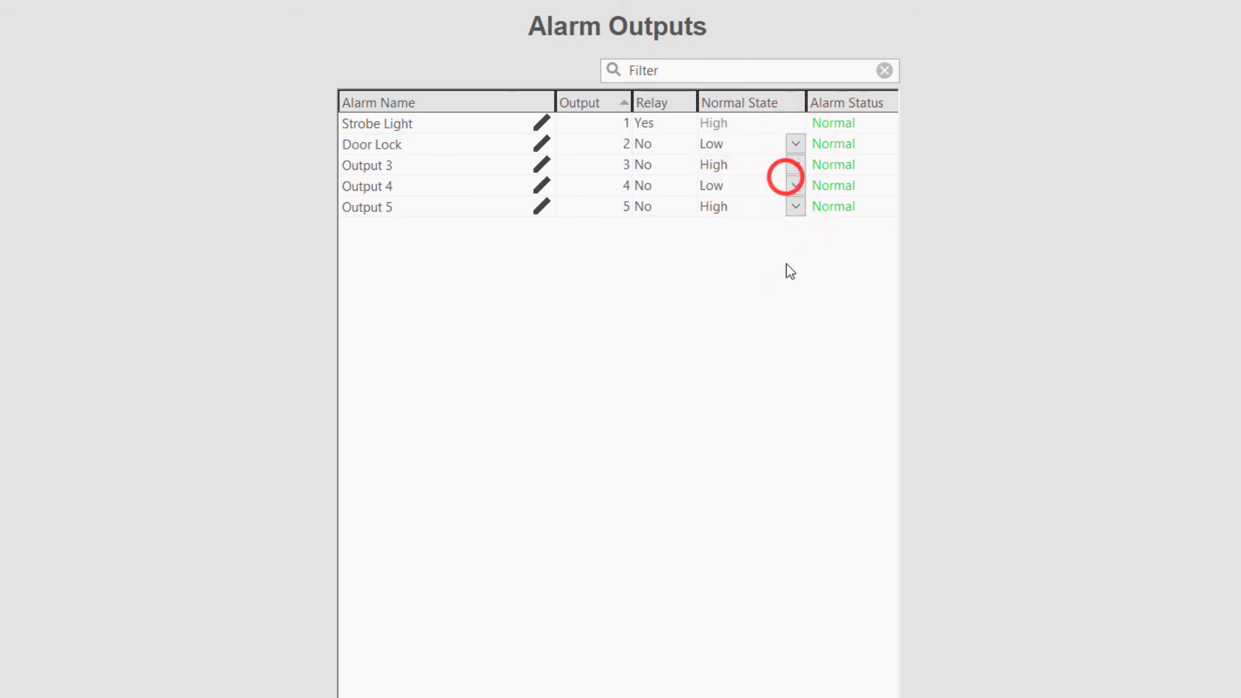
click(786, 264)
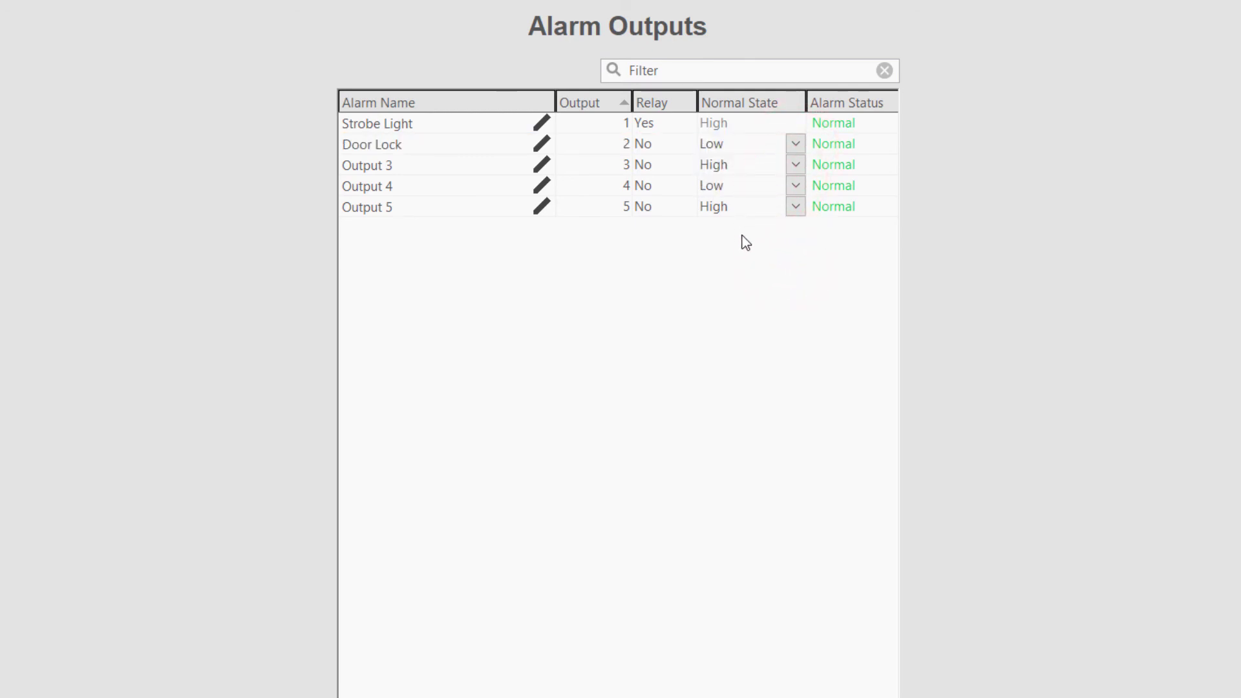